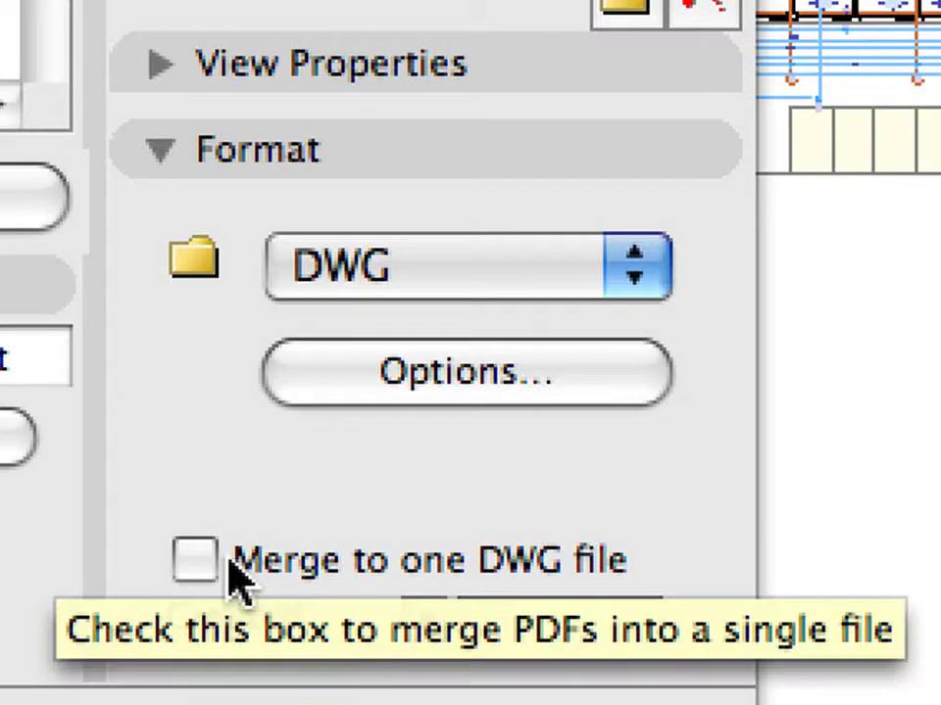
- Enable merging into one DWG file and add the Design Development subset to the DWG export set
left_click(216, 562)
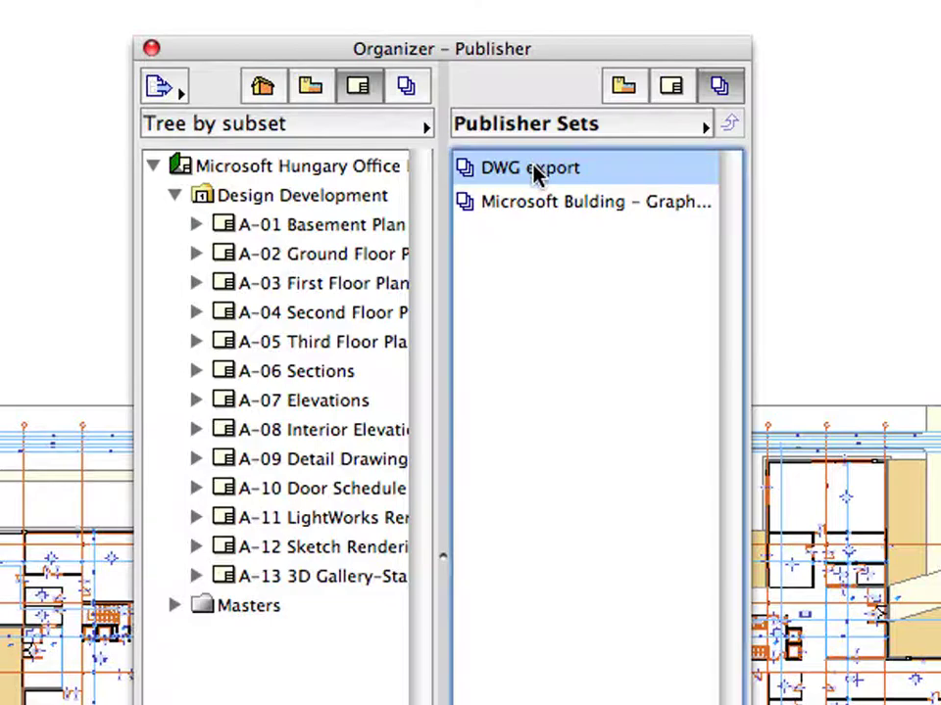
double_click(536, 171)
left_click(300, 196)
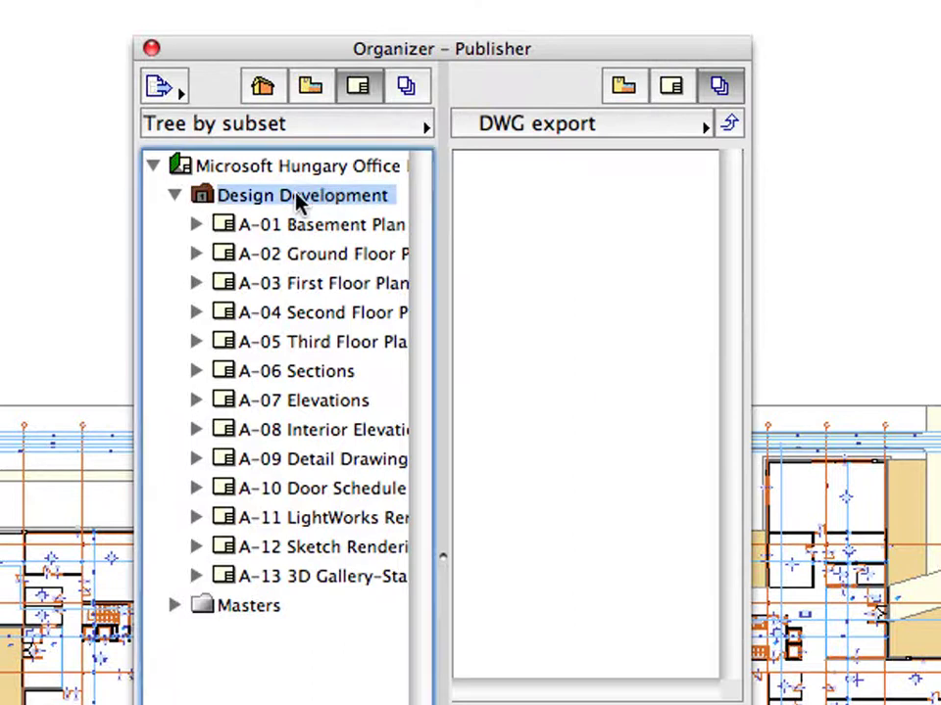
left_click_drag(290, 196, 612, 196)
left_click(608, 174)
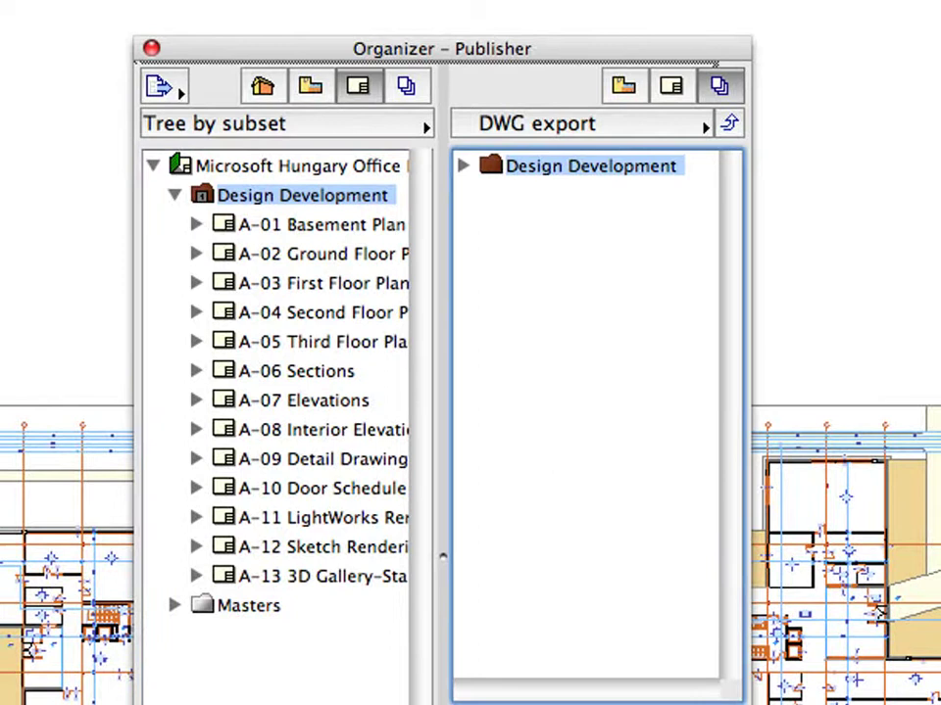
- Switch the set's format from PDF to DWG, tick Merge to one DWG file, and expand Design Development
left_click(693, 704)
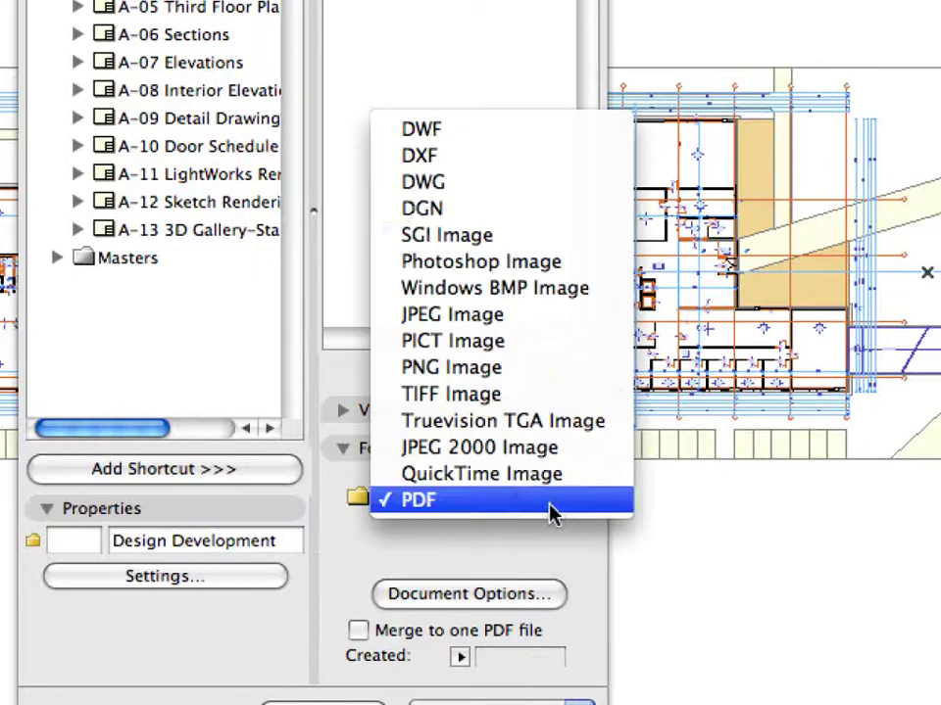
left_click(517, 186)
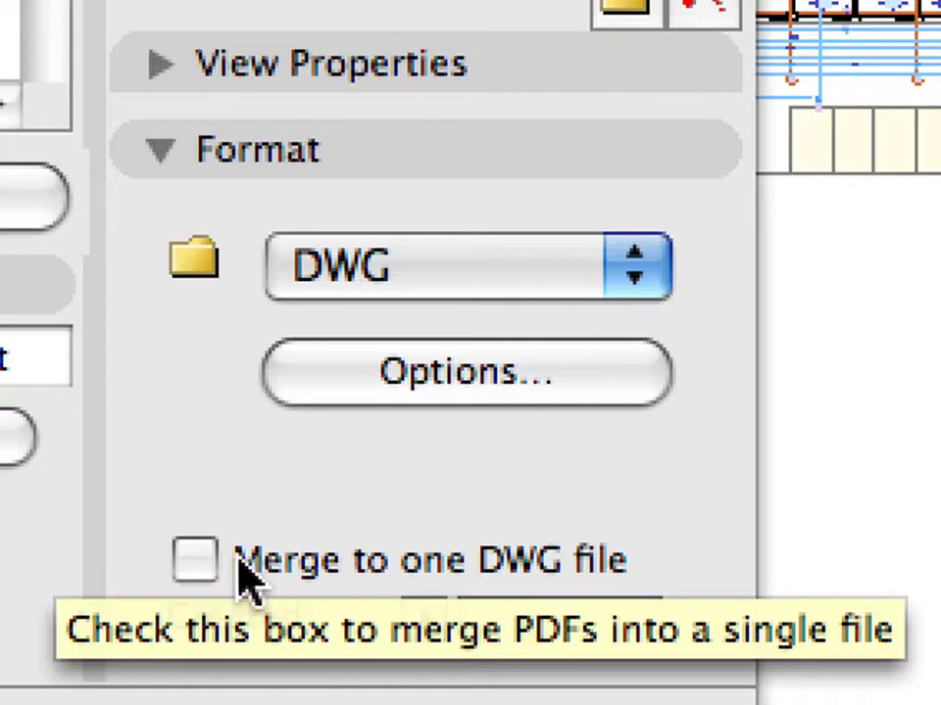
left_click(215, 566)
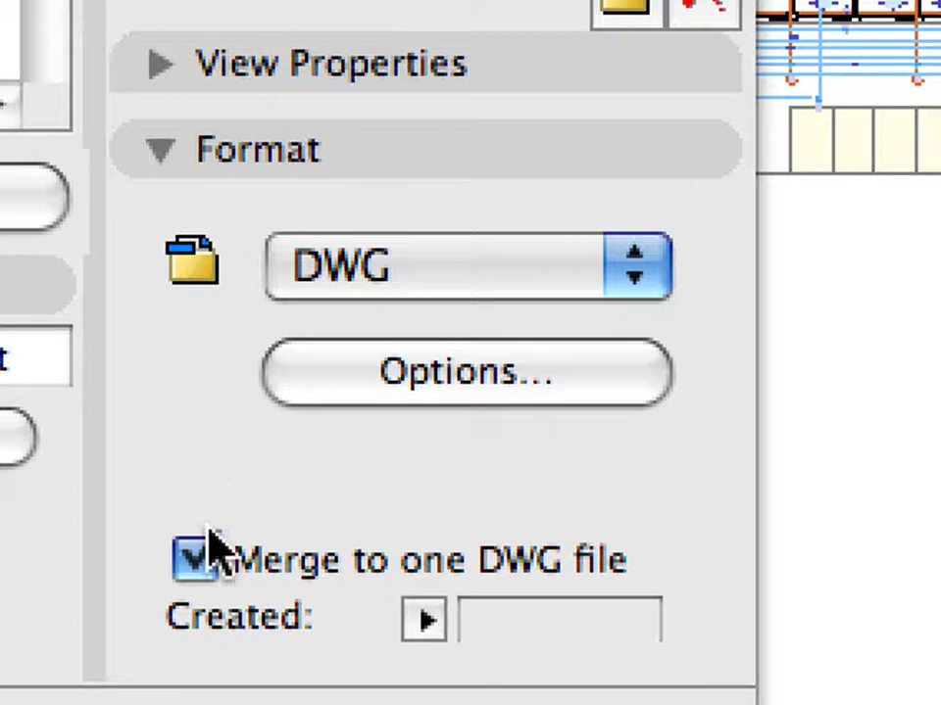
left_click(203, 556)
left_click(459, 132)
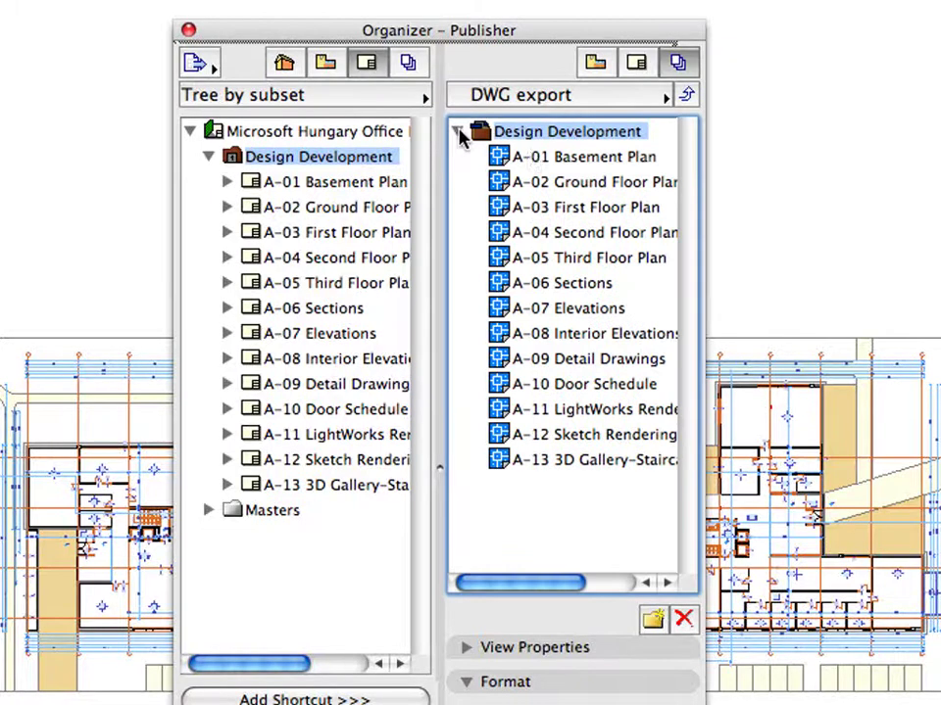
left_click(532, 159)
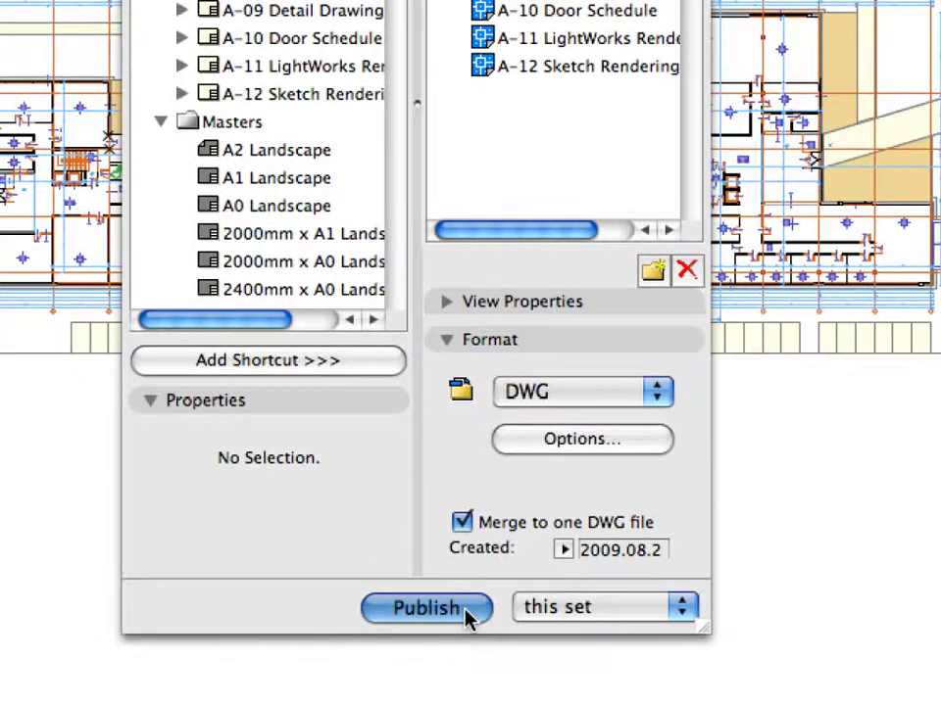
- Publish the set as one merged DWG and zoom into the S-1 lighting fixtures
left_click(467, 612)
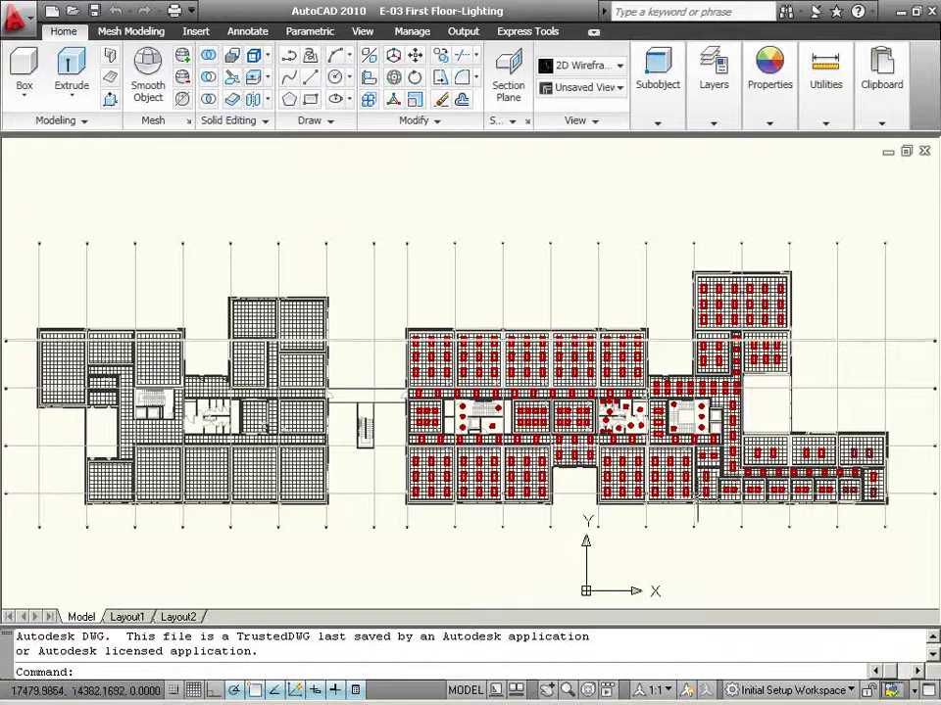
scroll(611, 426, "up", 3)
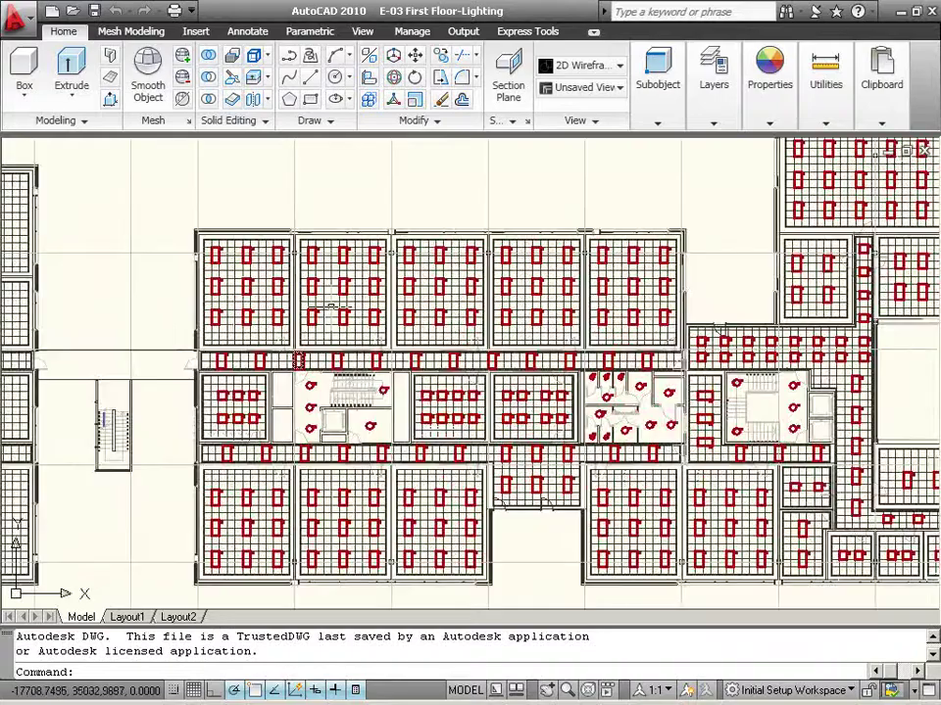
scroll(314, 264, "up", 9)
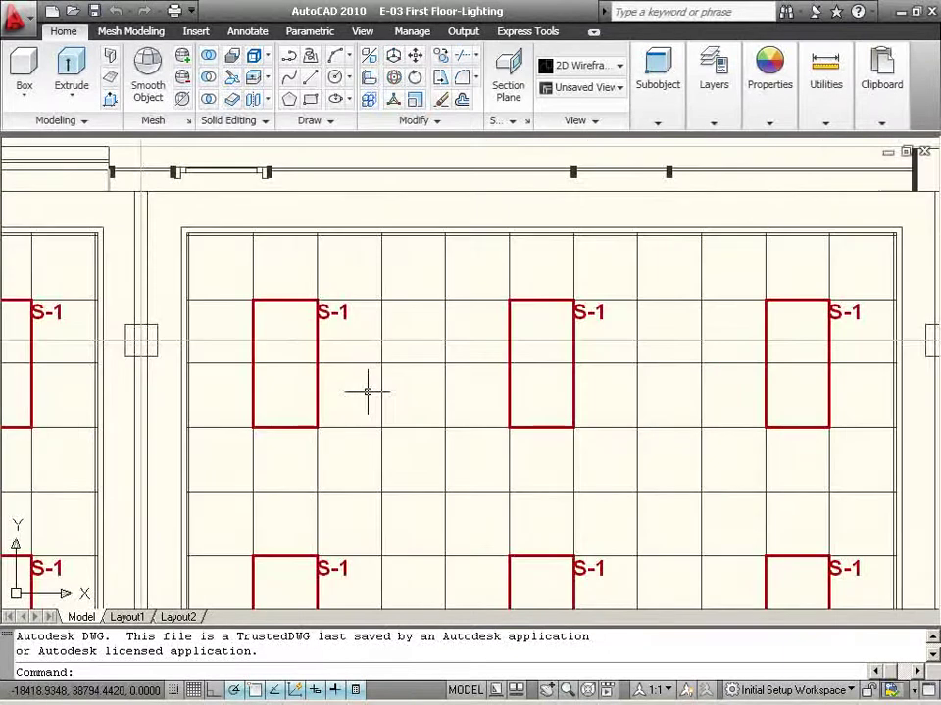
- Switch the E-03 drawing from Model space to the Layout1 and Layout2 paper layouts
left_click(98, 617)
mouse_move(125, 620)
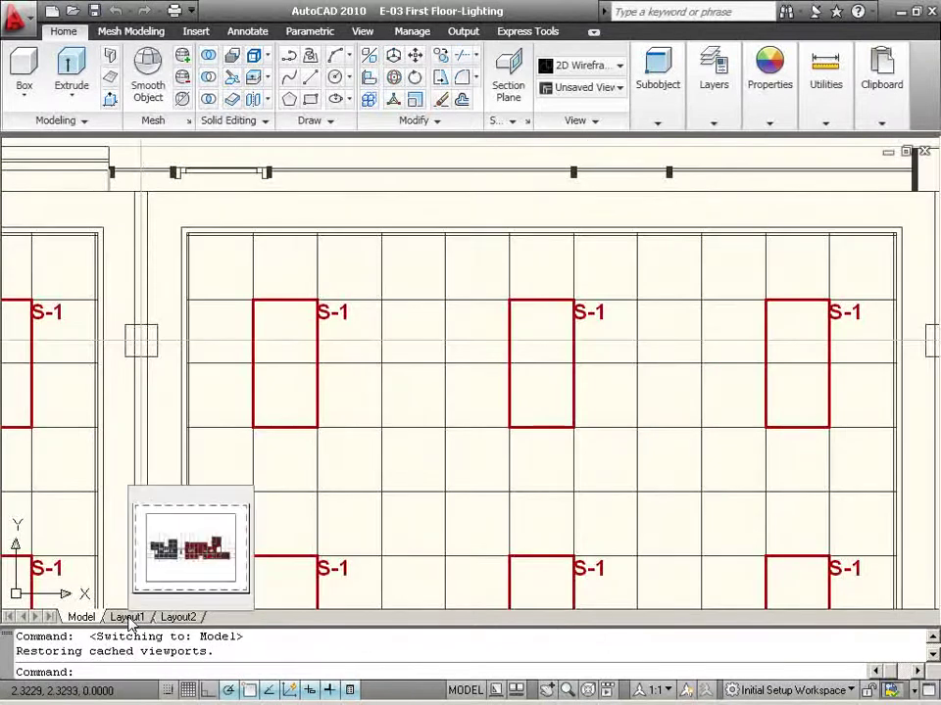
left_click(126, 617)
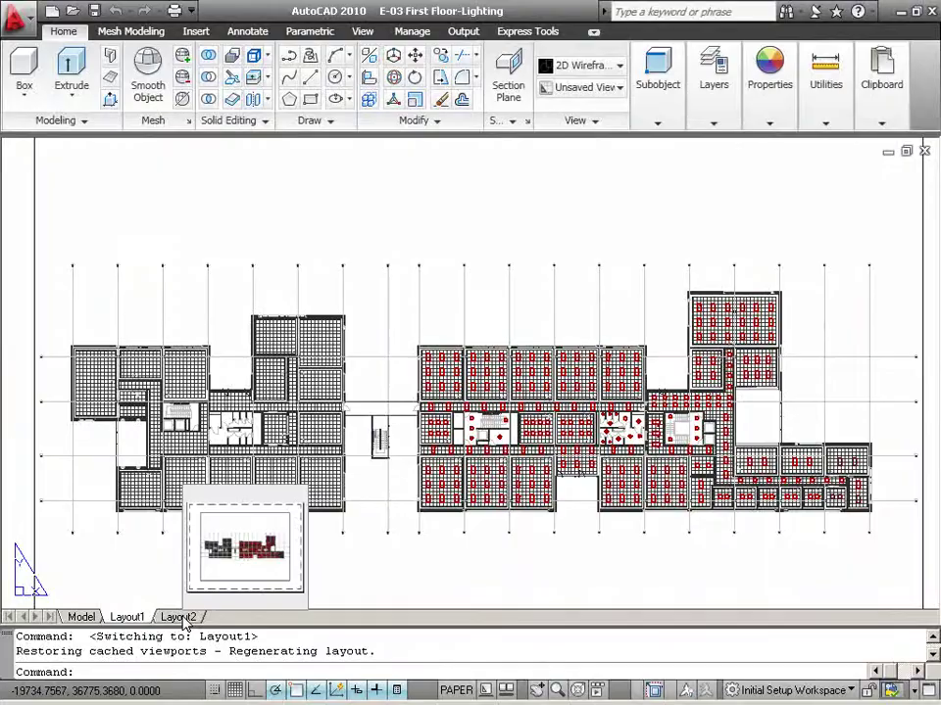
left_click(181, 622)
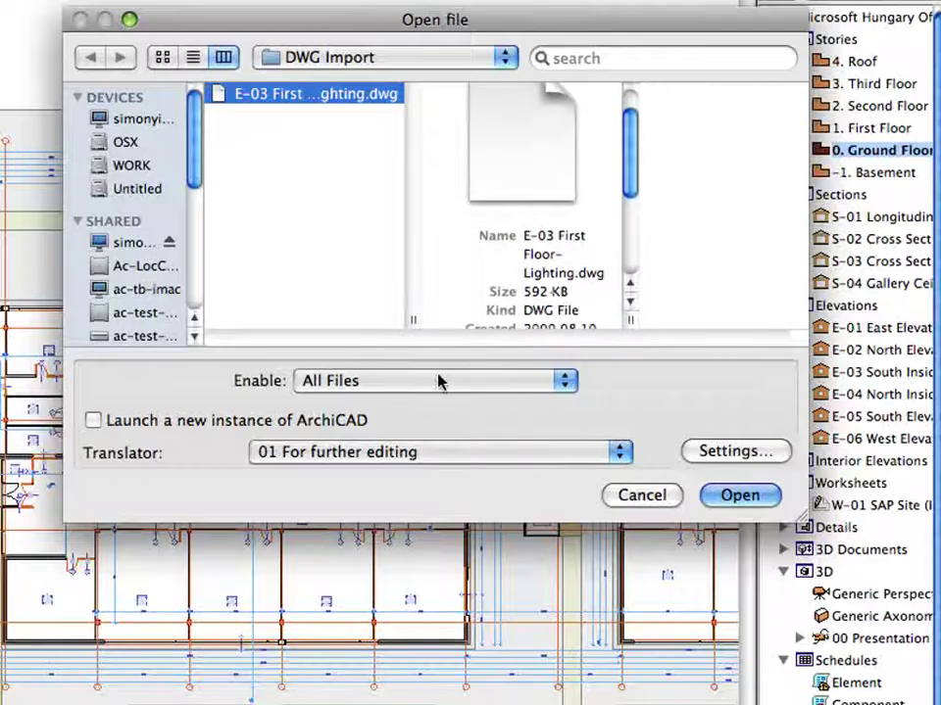
- Open E-03 First Floor-Lighting.dwg in a new instance with the translator's Enable partial open ticked
left_click(135, 422)
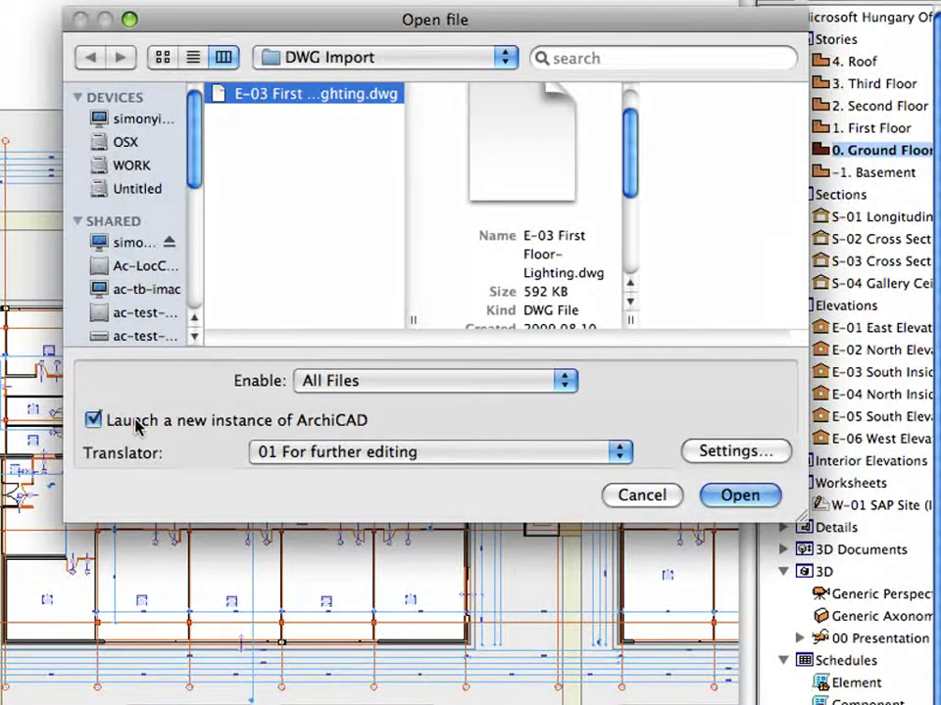
left_click(735, 452)
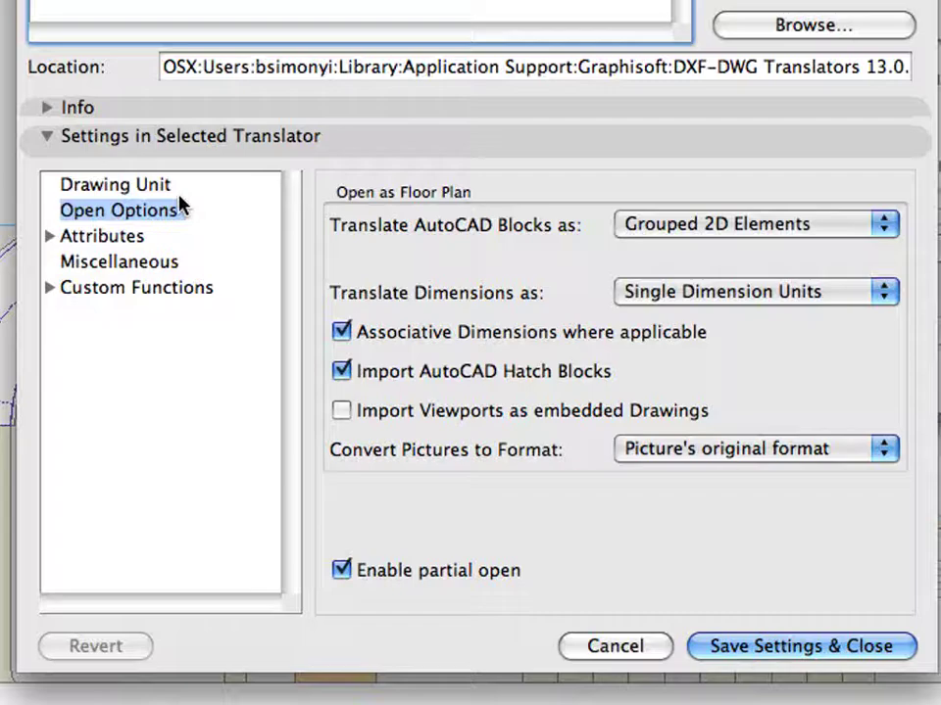
left_click(168, 212)
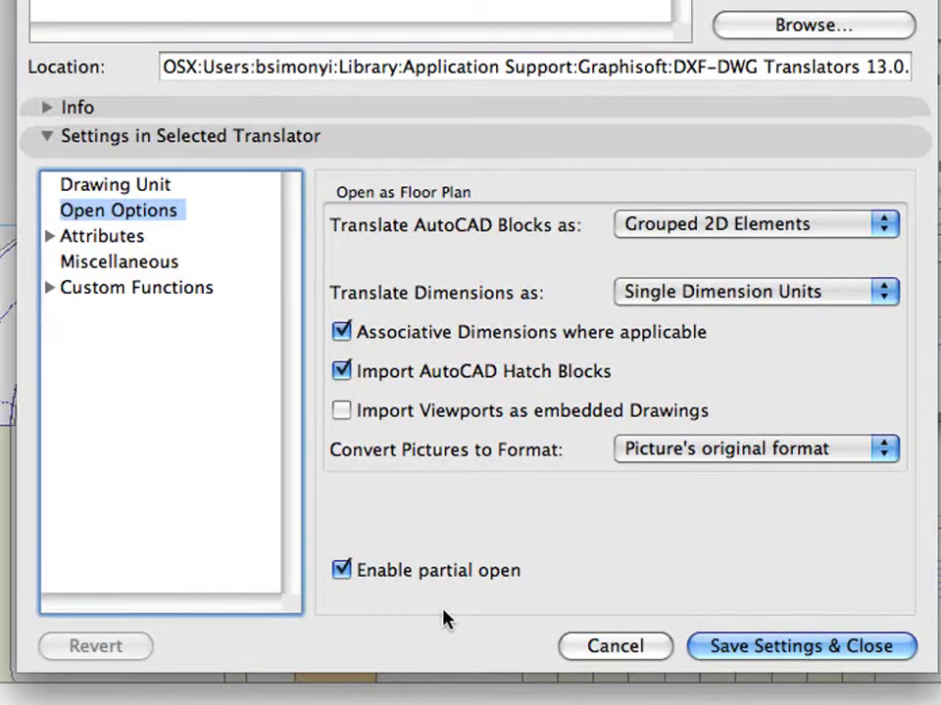
left_click(465, 581)
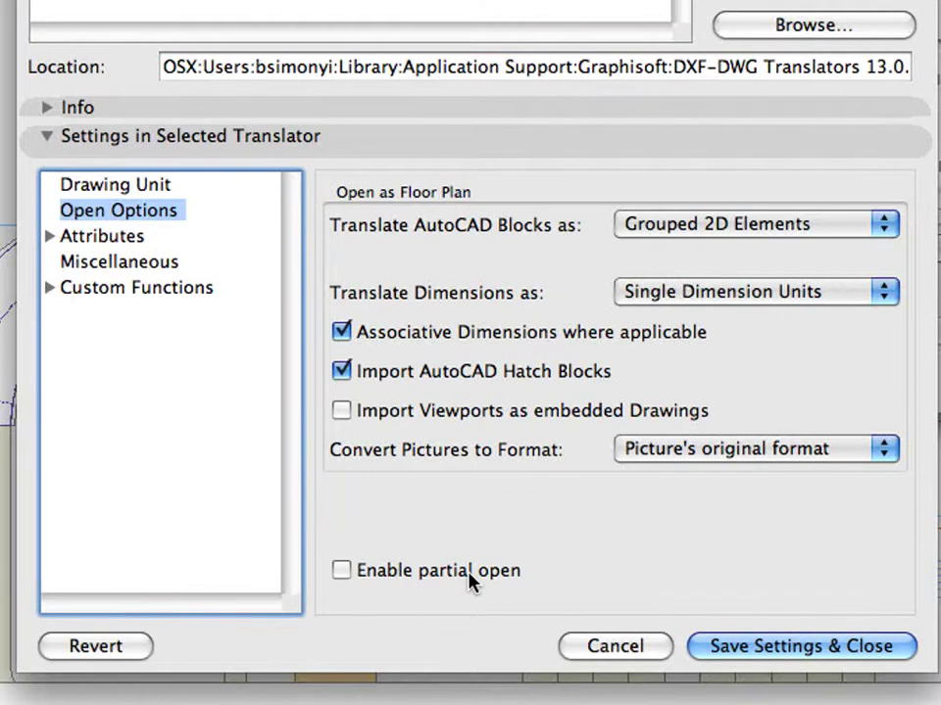
left_click(470, 581)
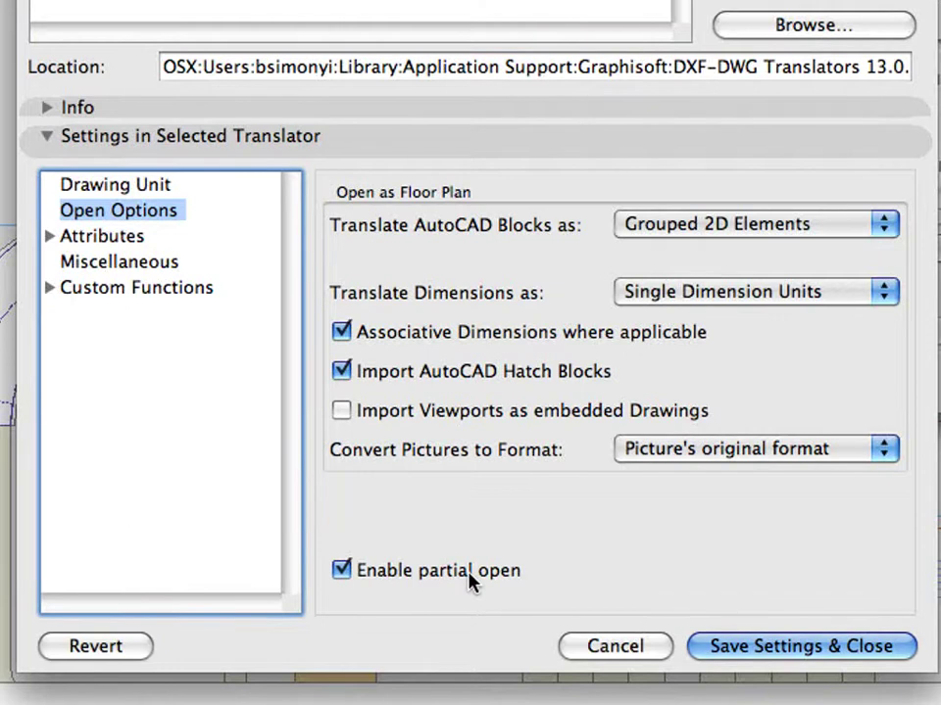
- Open the lighting DWG with the FIRE ALARM, TEXT, DATA and CONDUIT layers excluded
left_click(720, 649)
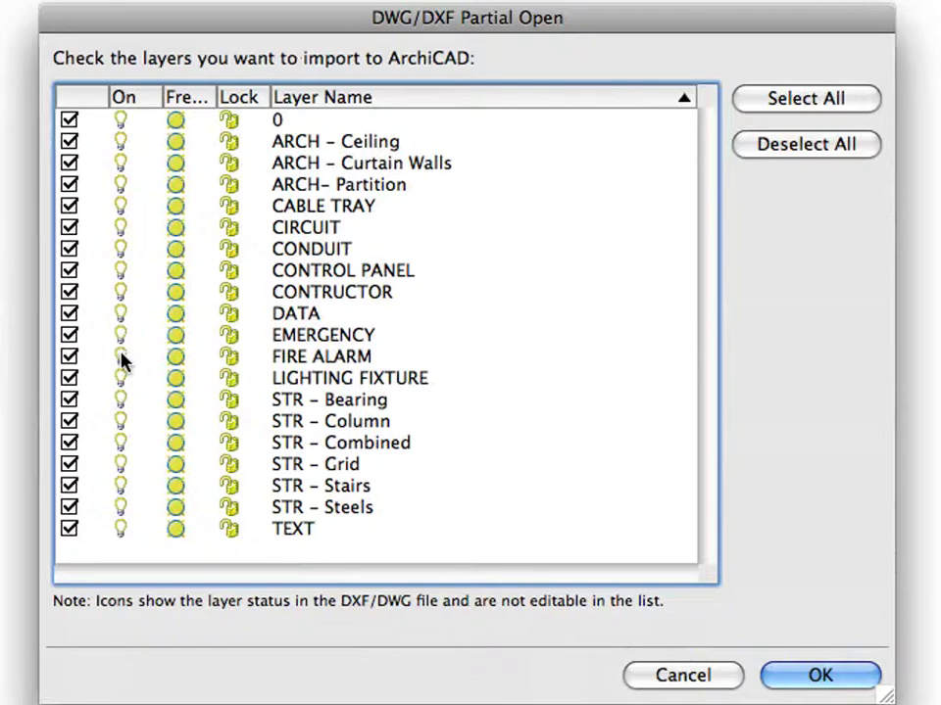
left_click(71, 357)
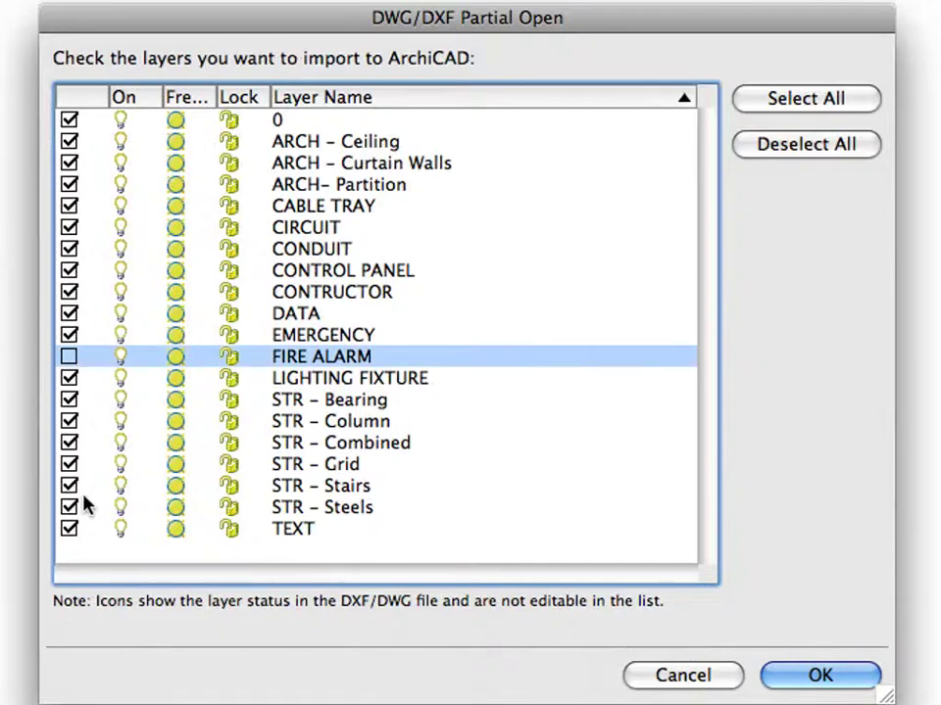
left_click(70, 529)
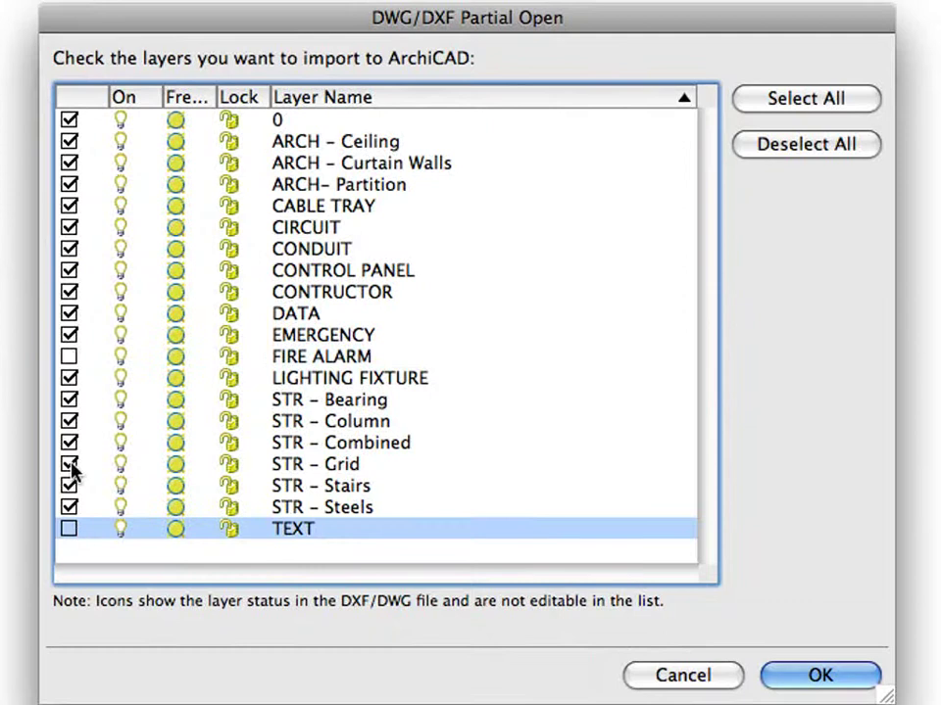
left_click(70, 313)
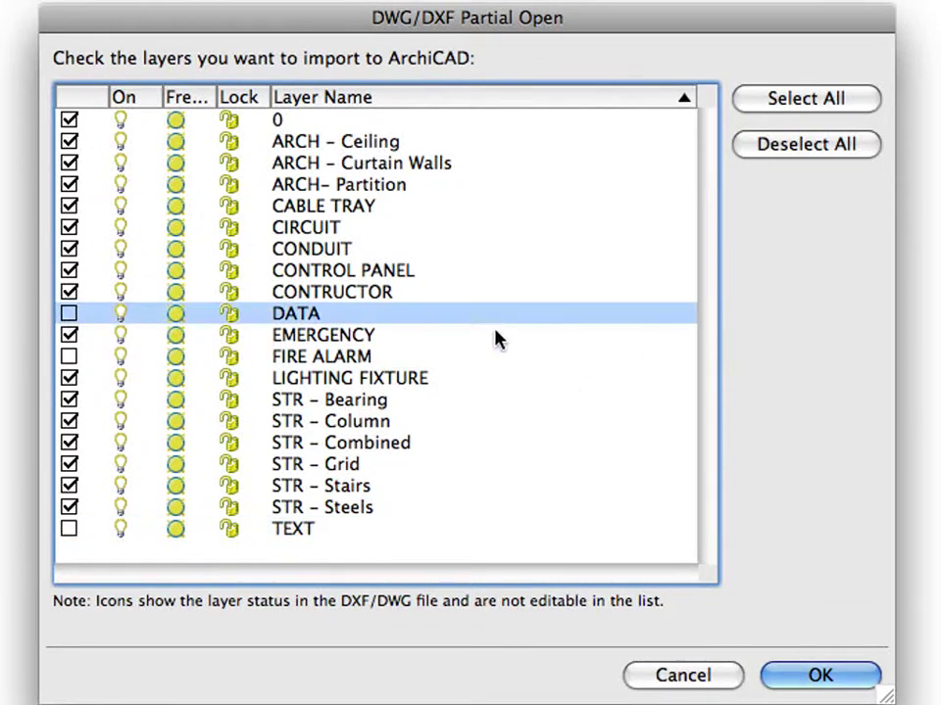
left_click(69, 248)
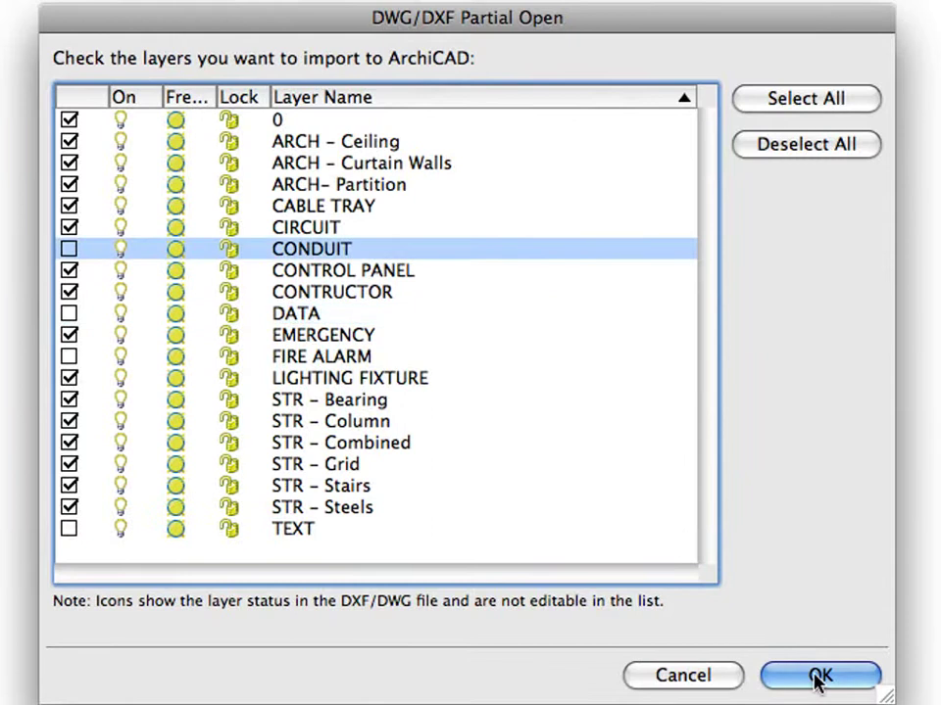
left_click(818, 676)
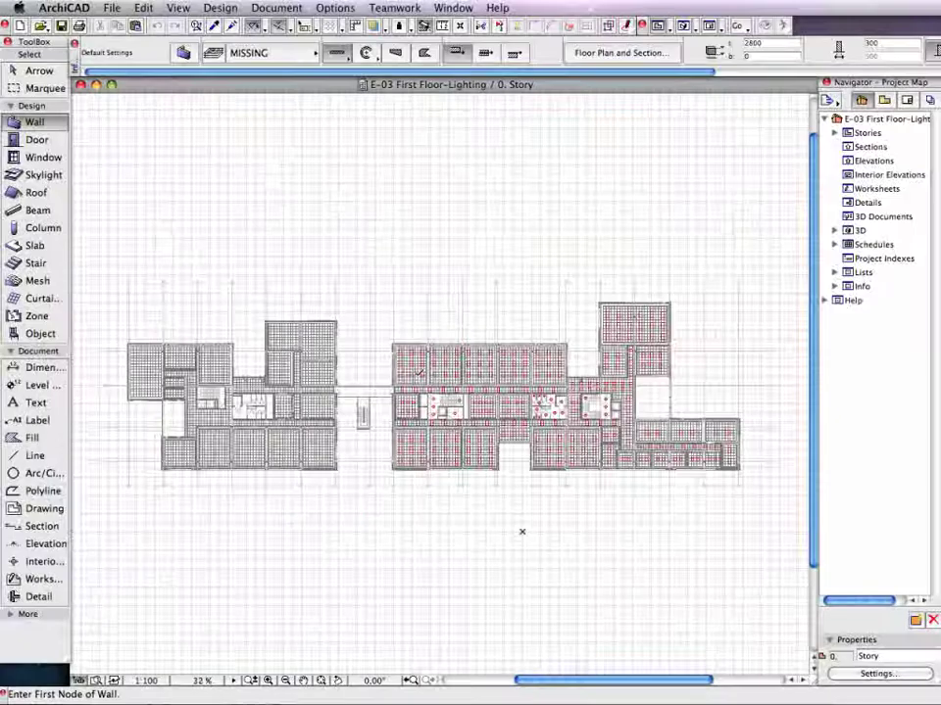
scroll(419, 373, "up", 10)
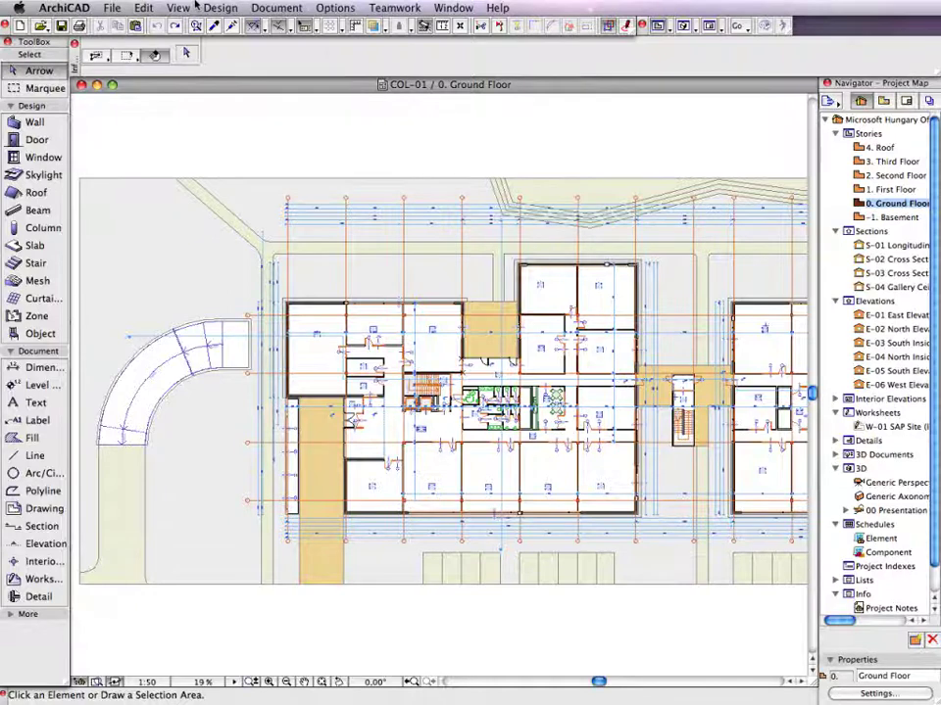
- Open DXF-DWG Translation Setup and expand the 01 For further editing translator's settings
left_click(112, 7)
mouse_move(196, 144)
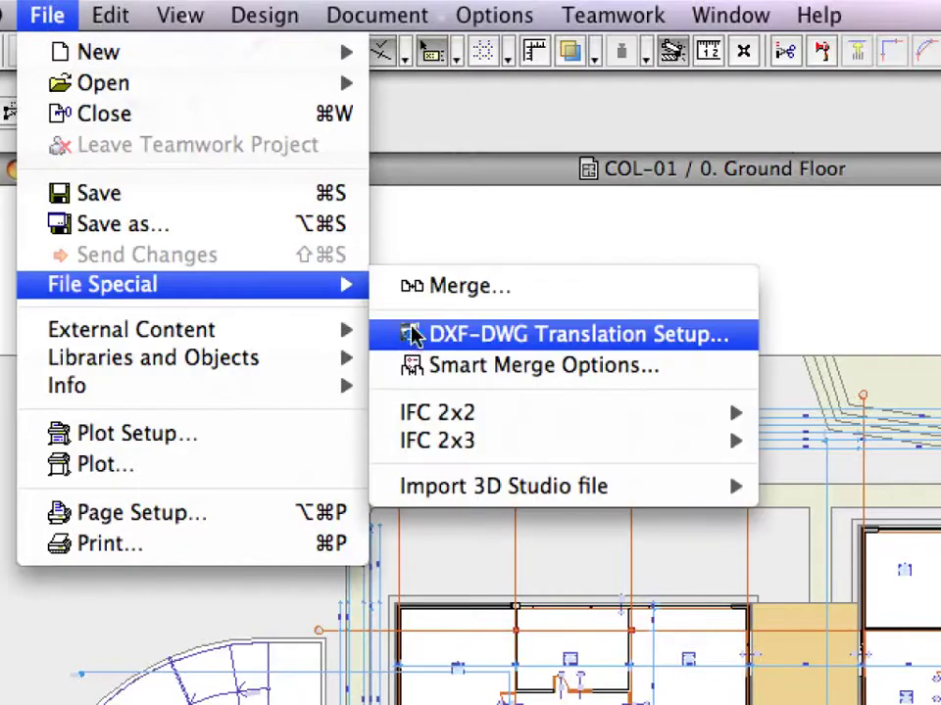
left_click(730, 344)
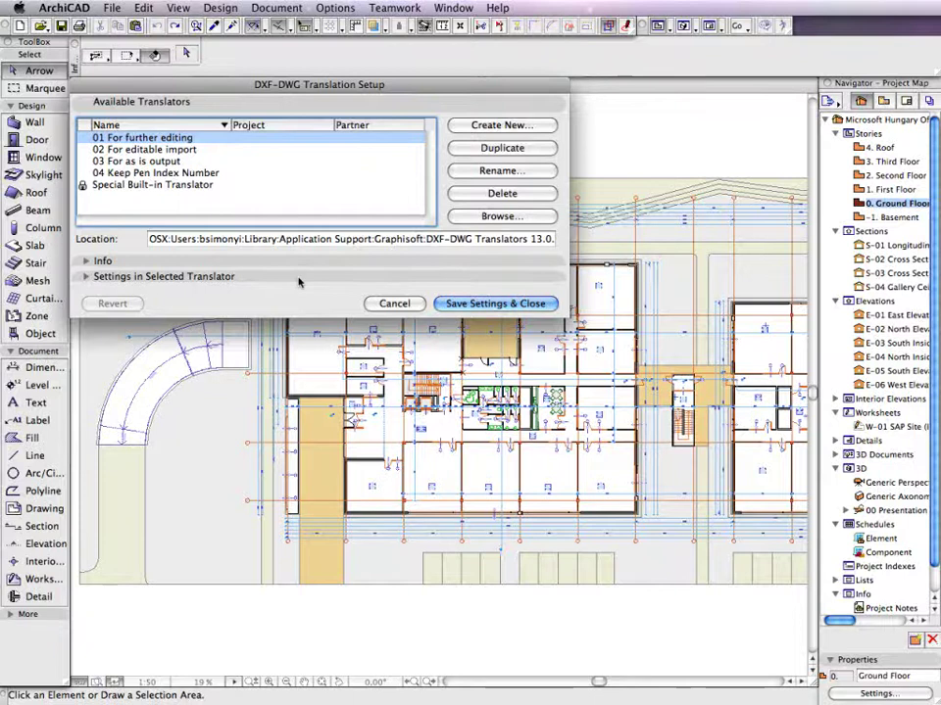
left_click(299, 282)
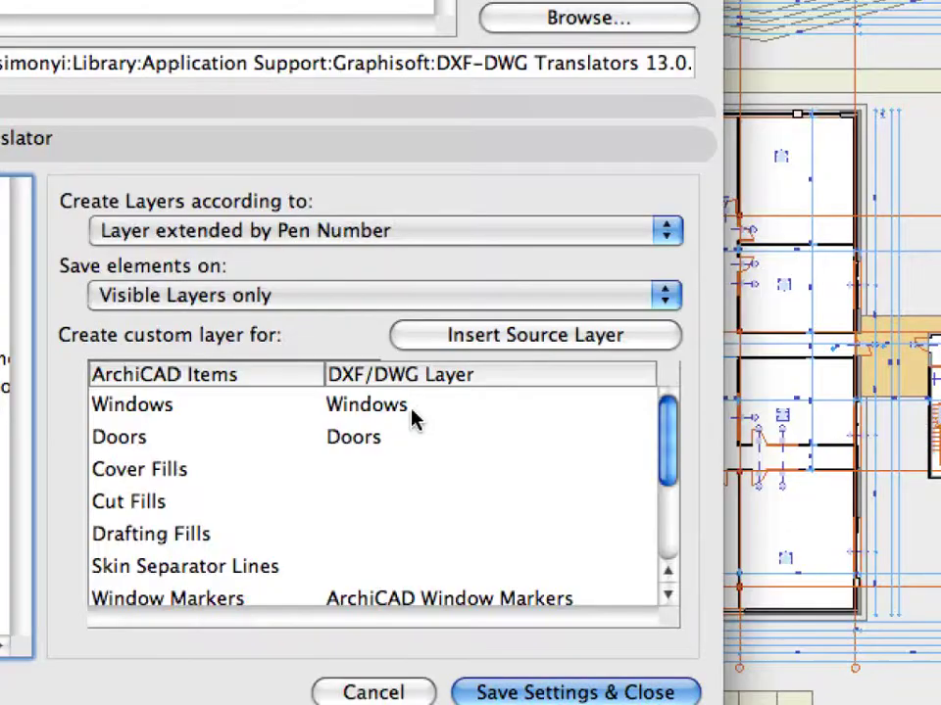
- Map the Windows and Cover Fills custom DWG layers to <SourceLayer>
left_click(403, 413)
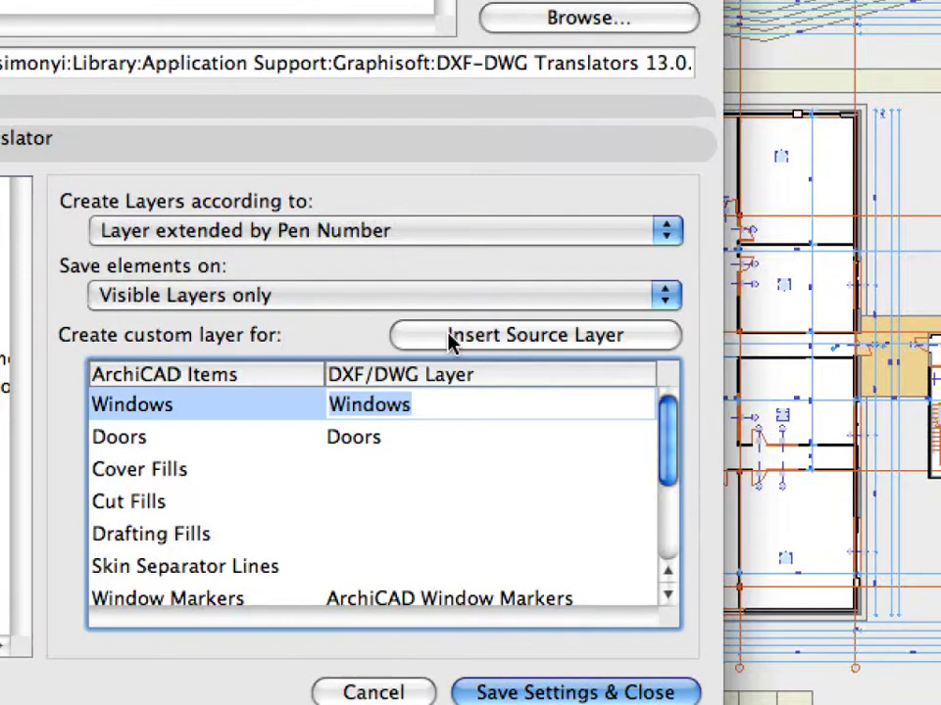
left_click(670, 343)
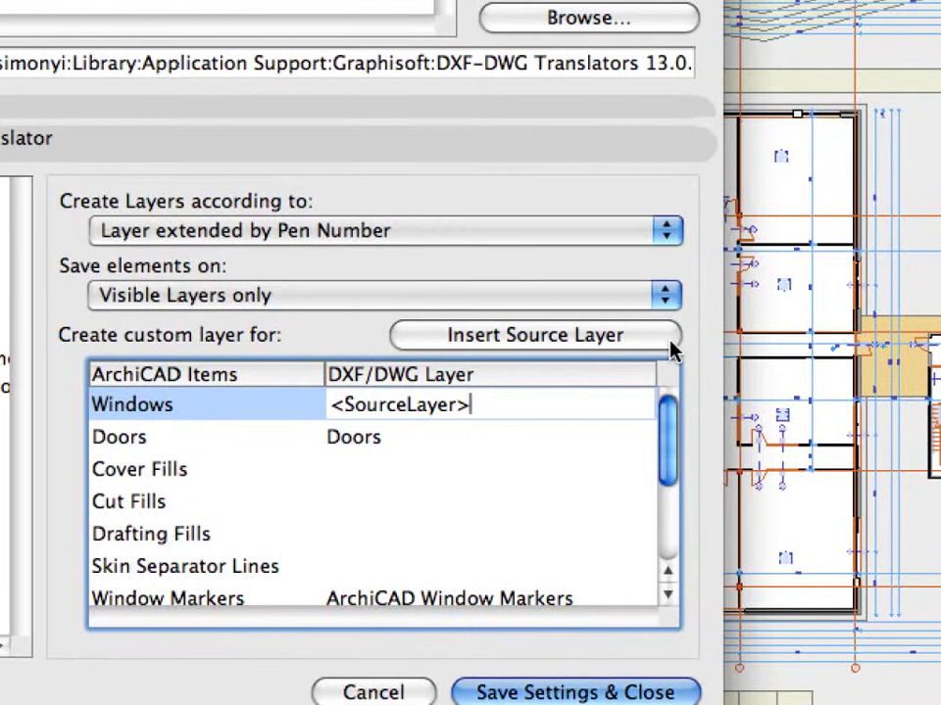
left_click(411, 471)
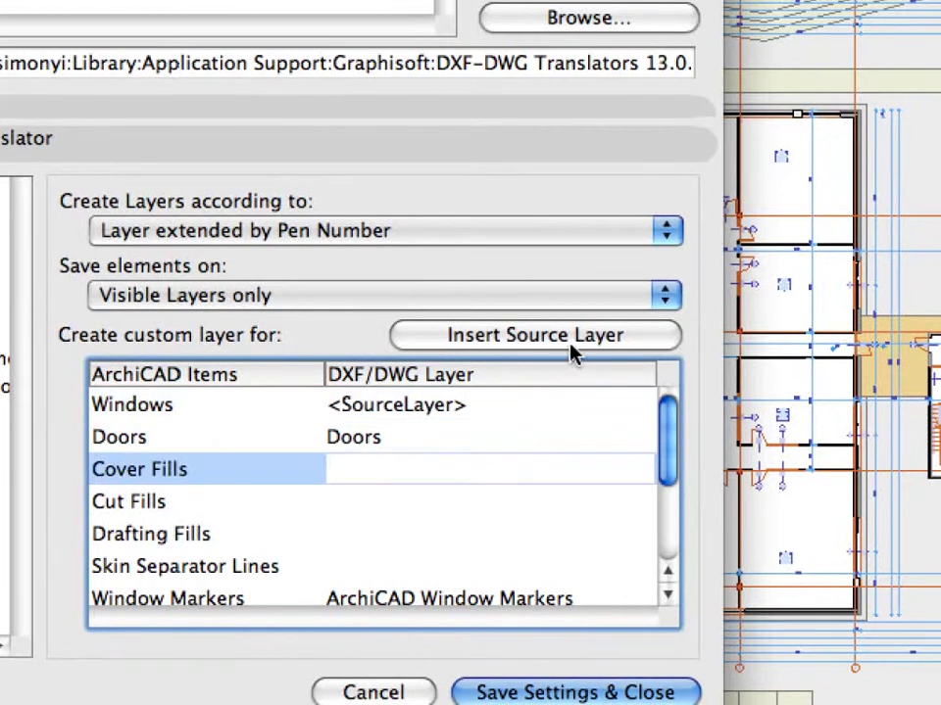
left_click(572, 345)
- Replace the Doors layer name with <SourceLayer> and save the translator settings
left_click(385, 443)
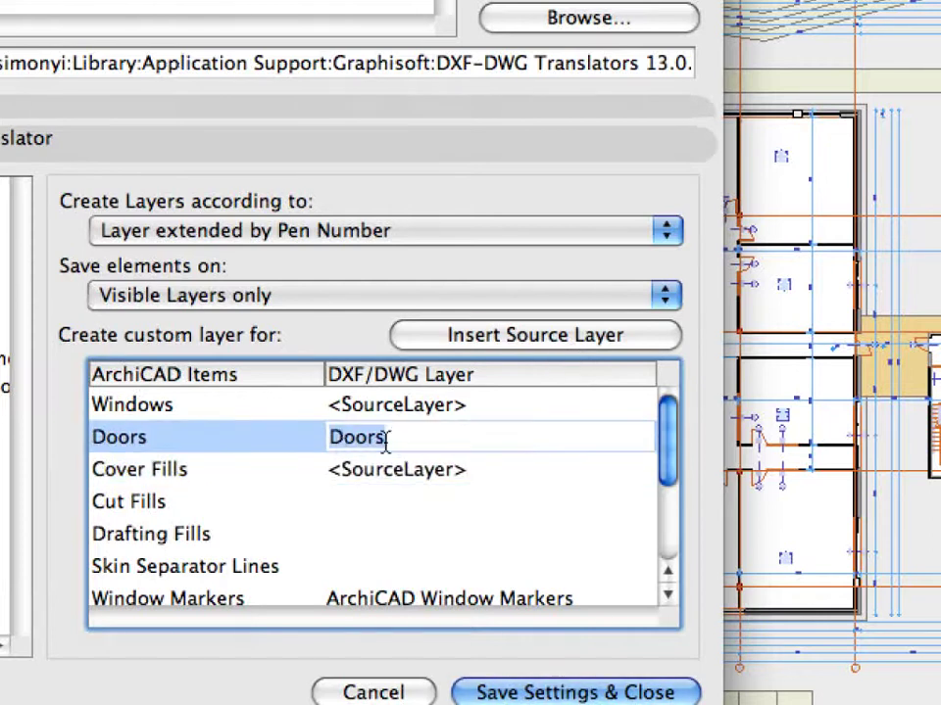
left_click(331, 442)
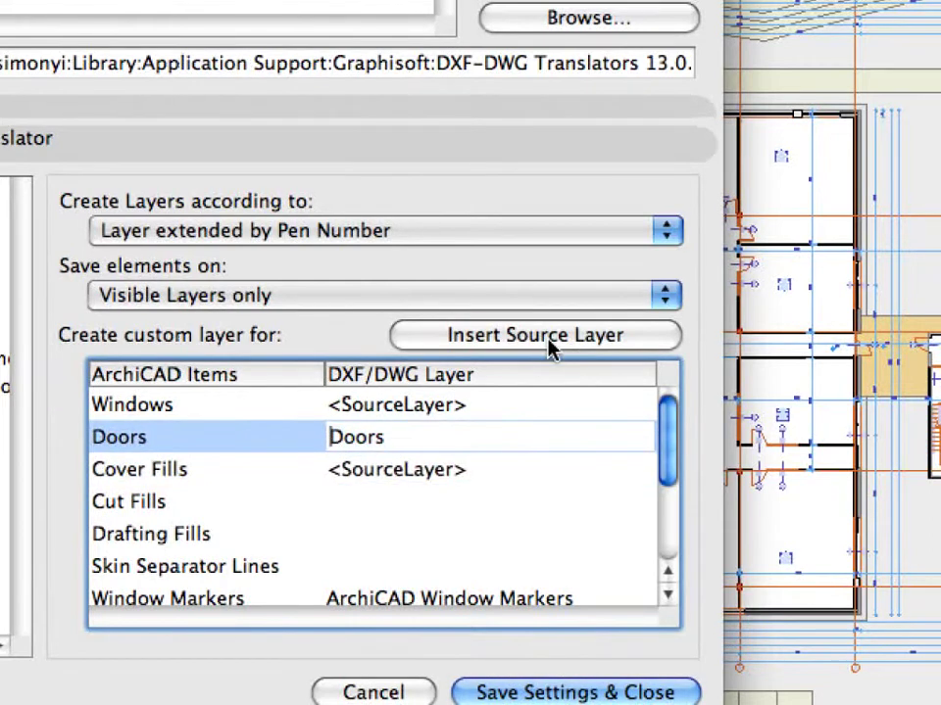
left_click(550, 343)
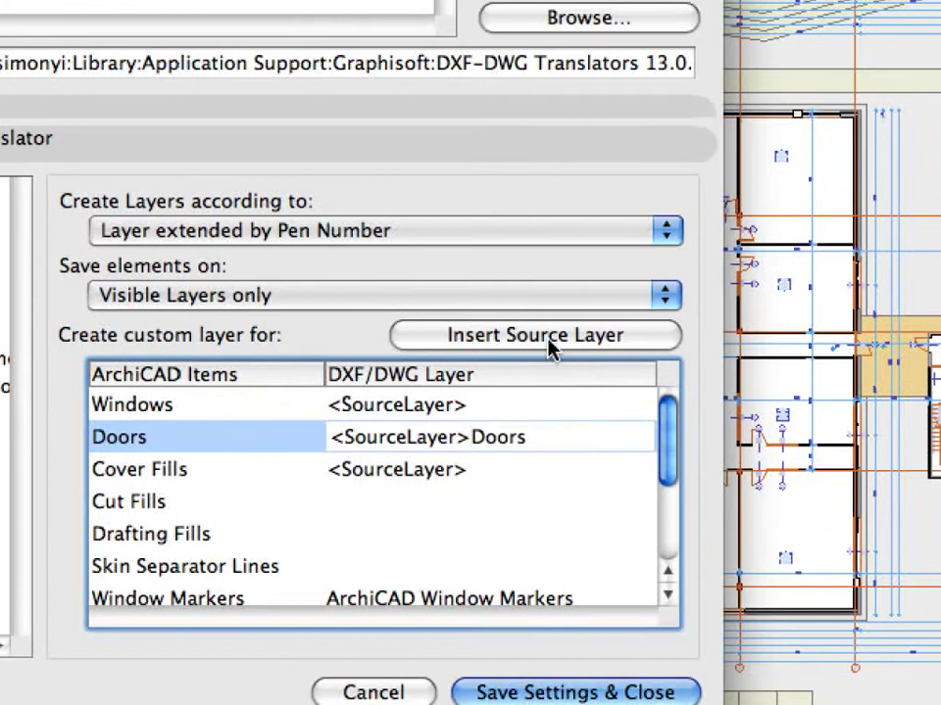
key("Delete")
key("Delete")
key("Delete")
key("Delete")
key("Delete")
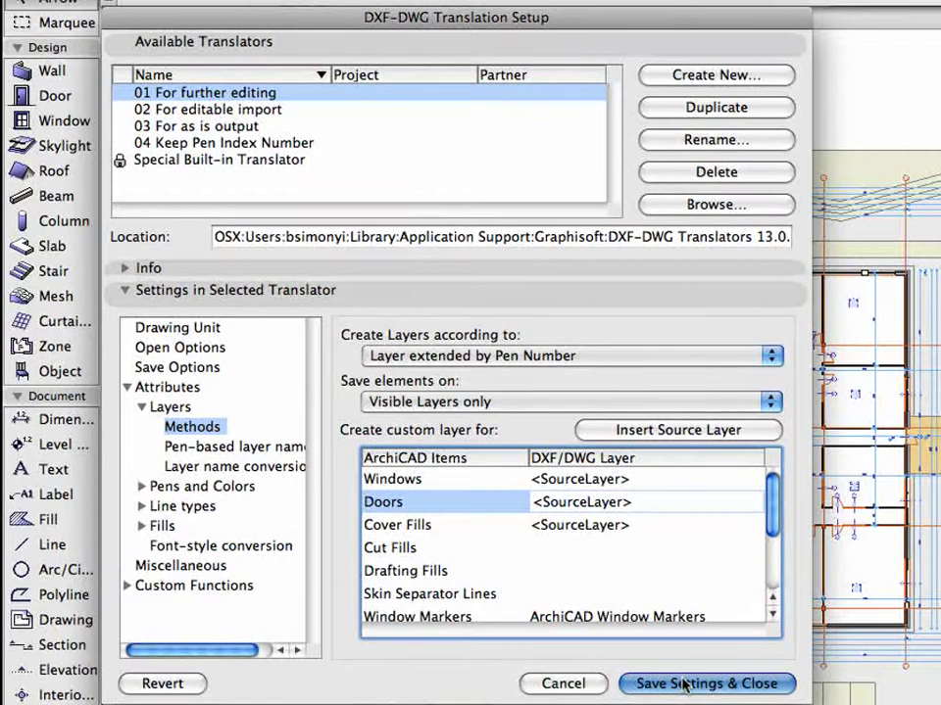
left_click(683, 685)
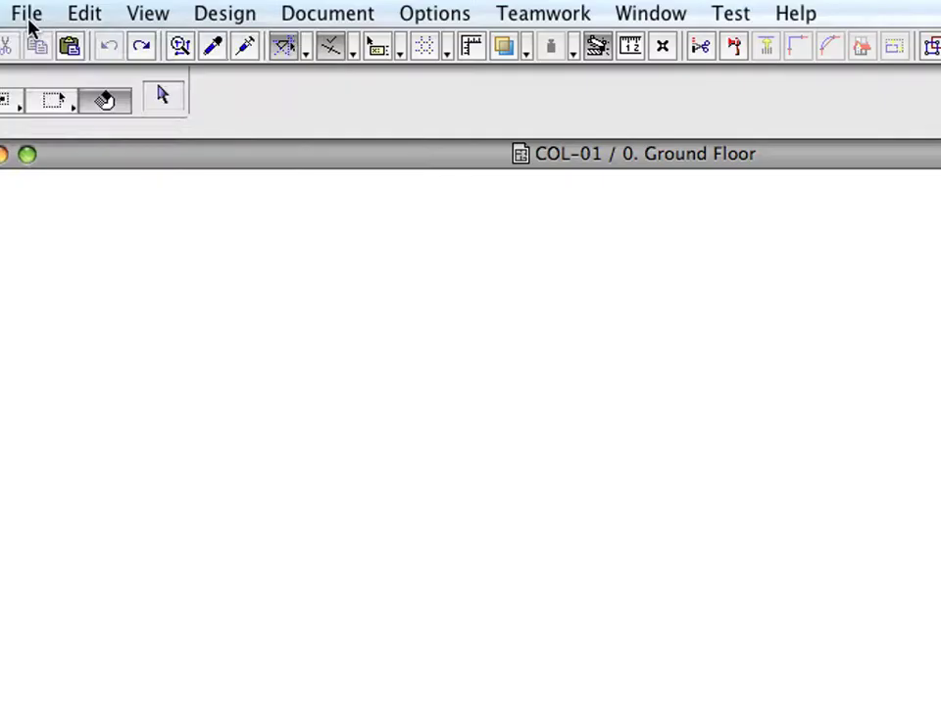
- Place COL-01.dwg as an external drawing at 1 millimeter per drawing unit
left_click(112, 6)
mouse_move(218, 314)
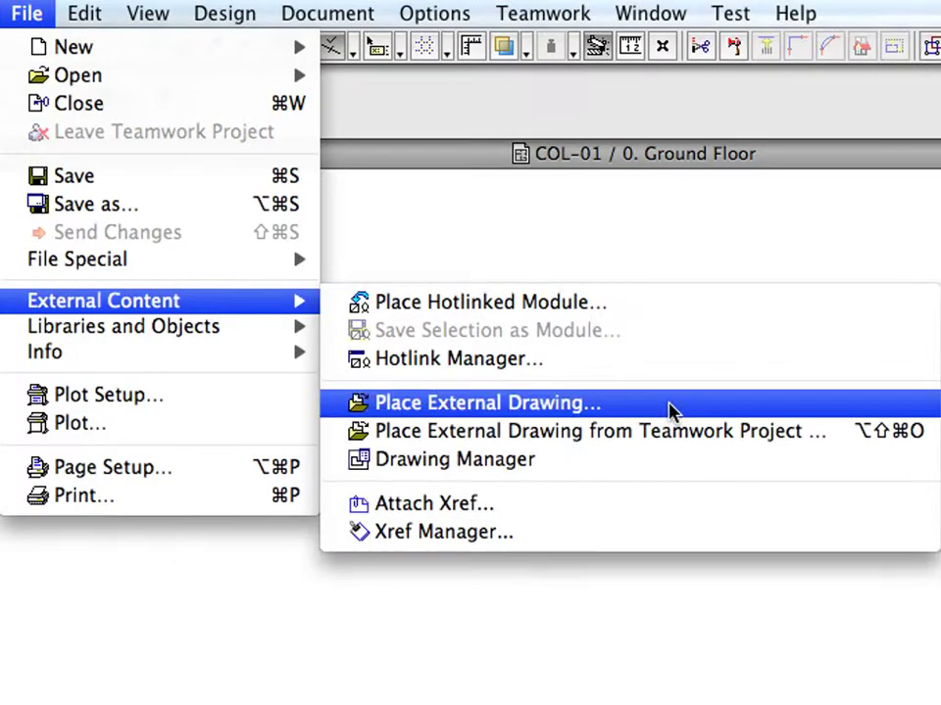
left_click(669, 409)
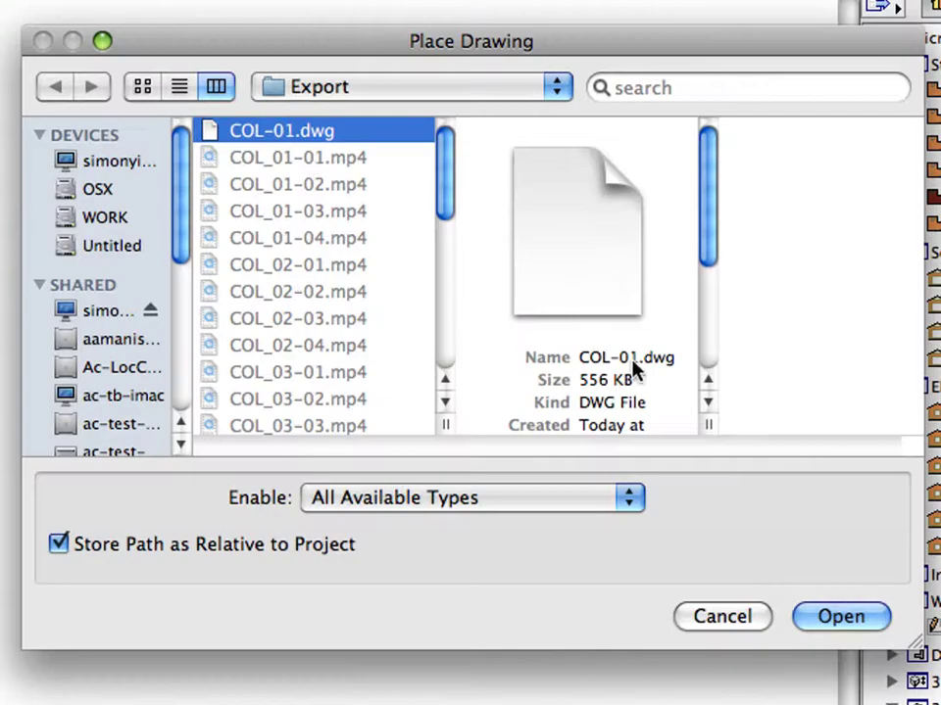
left_click(827, 617)
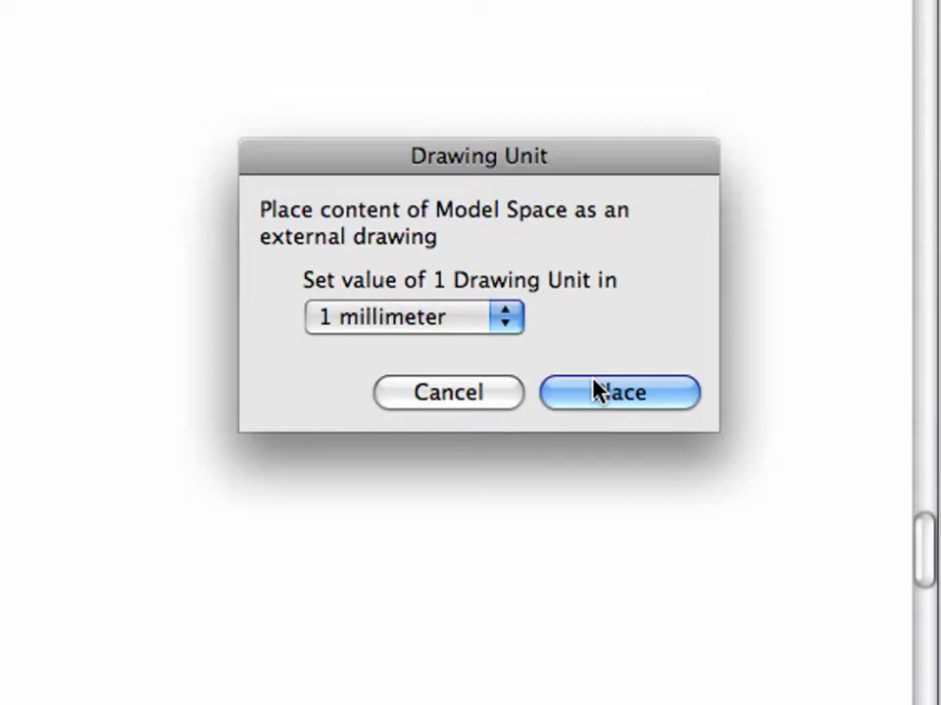
left_click(600, 391)
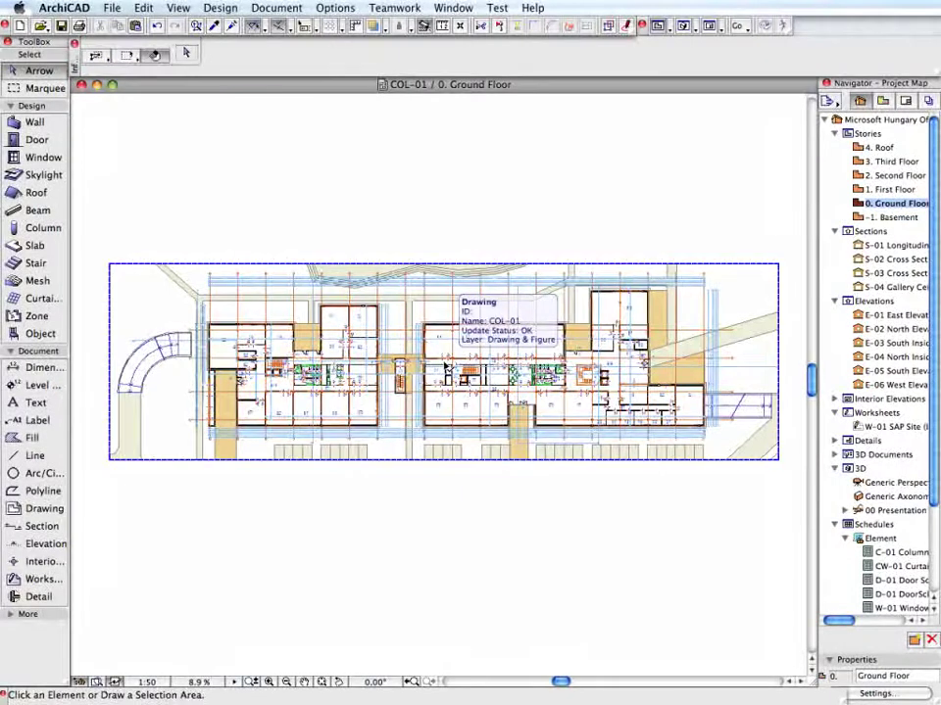
left_click(446, 364)
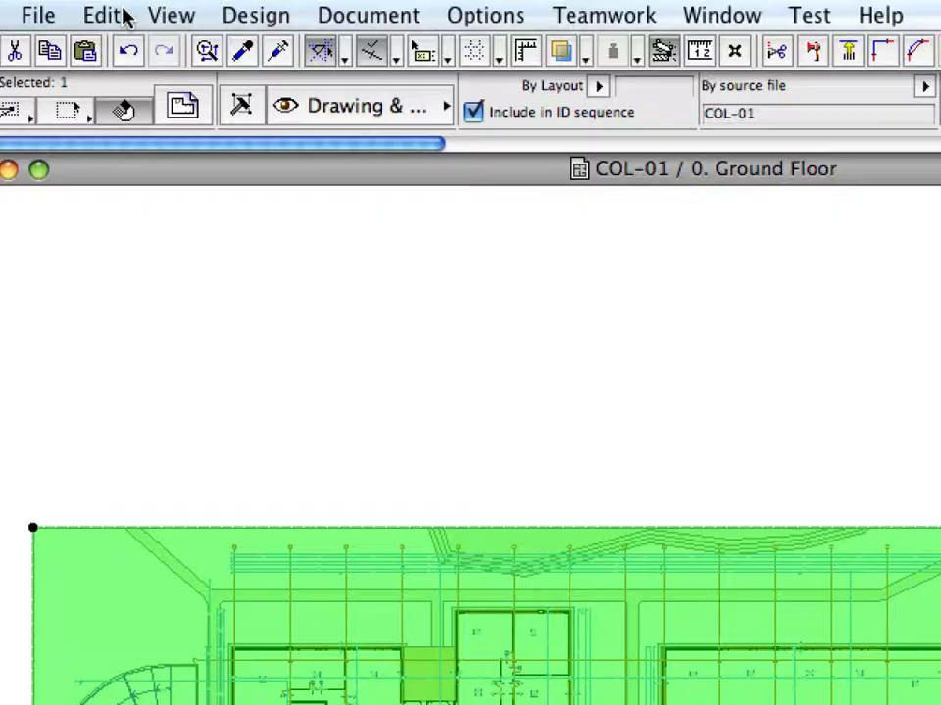
- Explode COL-01 into the current view, keeping drawing primitives on their original layers
left_click(145, 8)
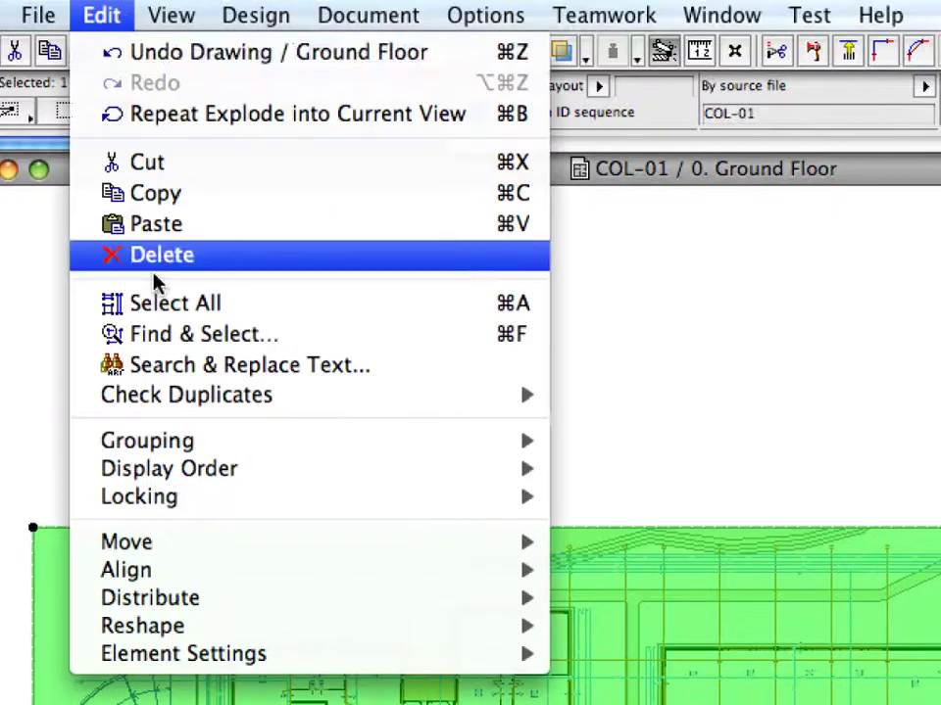
mouse_move(432, 635)
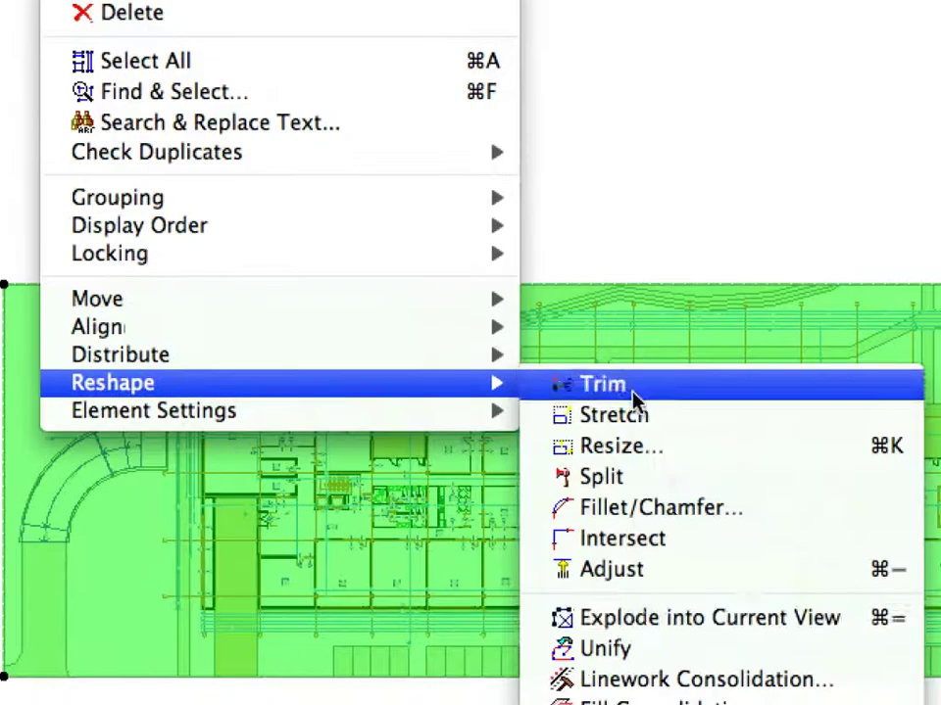
left_click(627, 618)
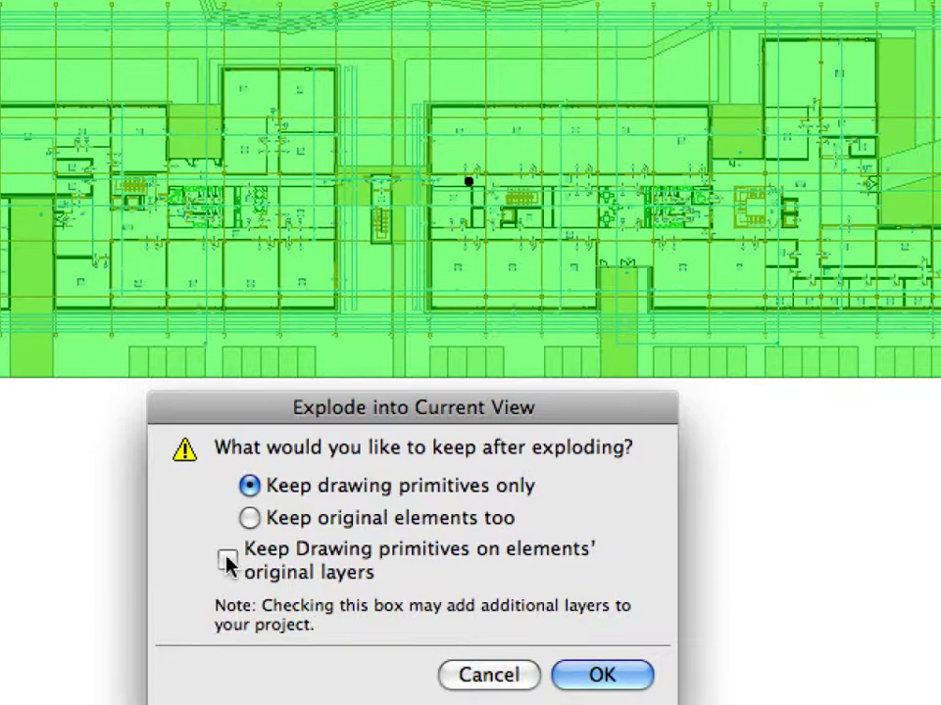
left_click(227, 560)
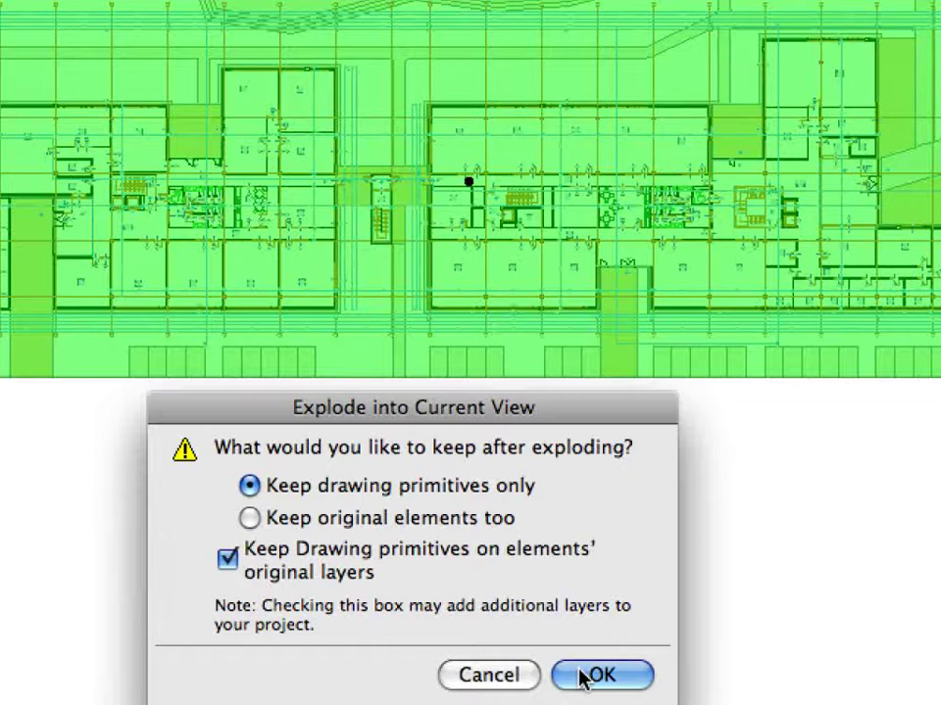
left_click(593, 675)
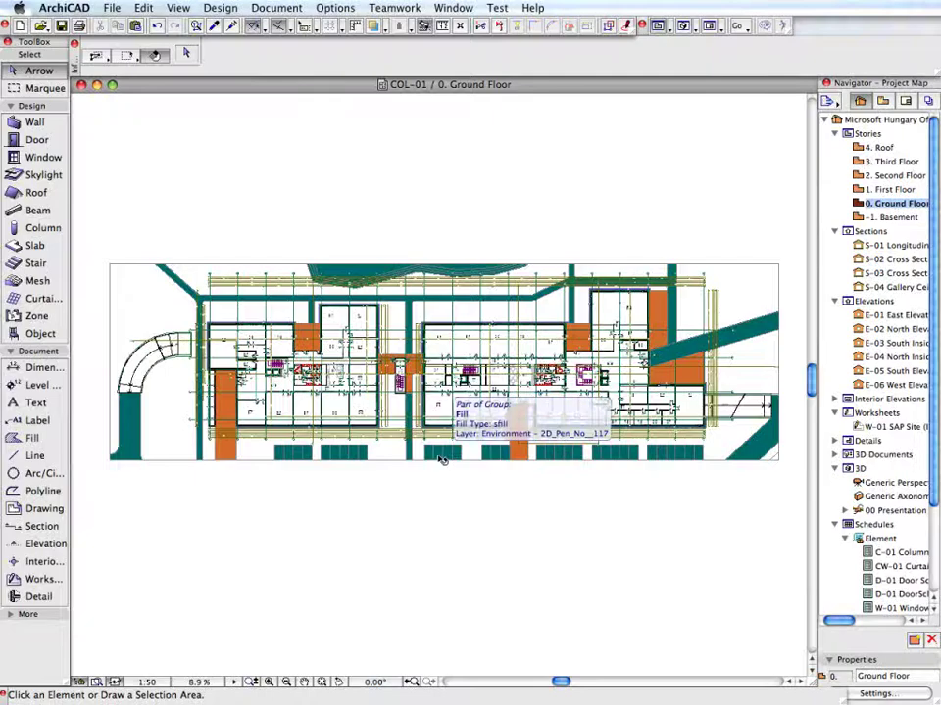
left_click(442, 458)
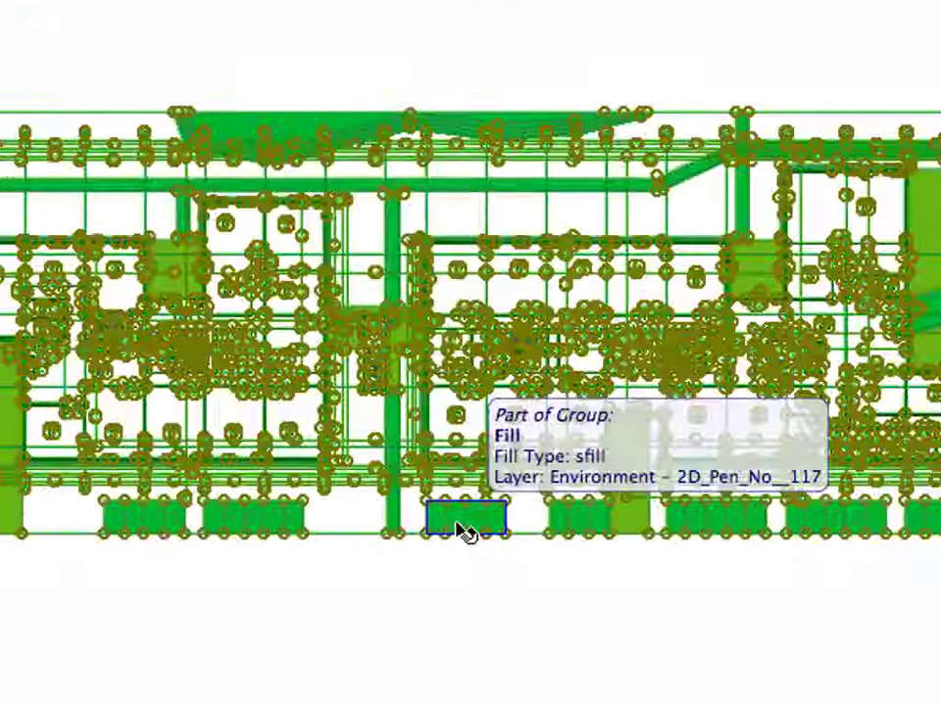